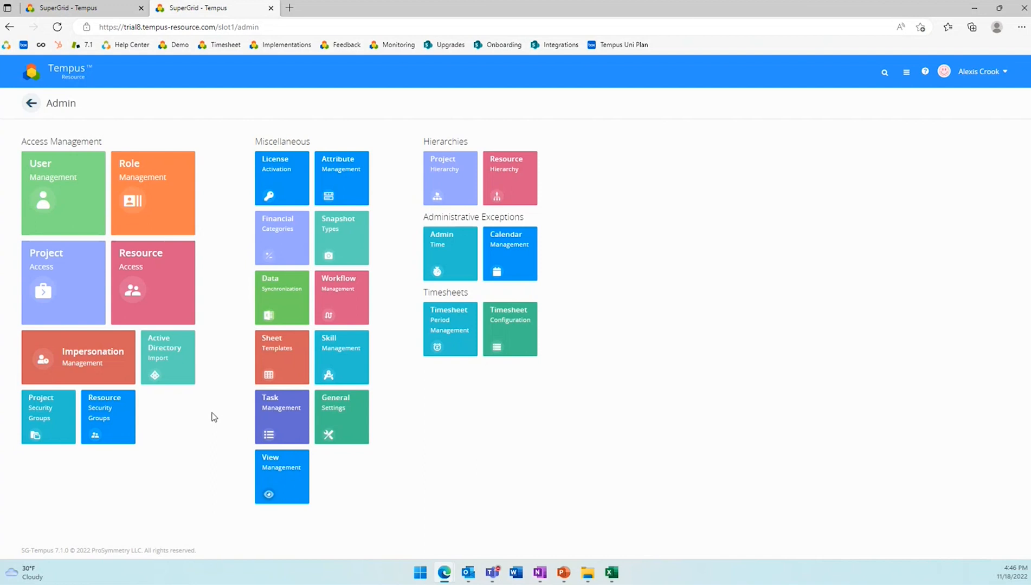
- Examine the financial categories administration page, including the type choices for a new category and the list of financial types
click(289, 232)
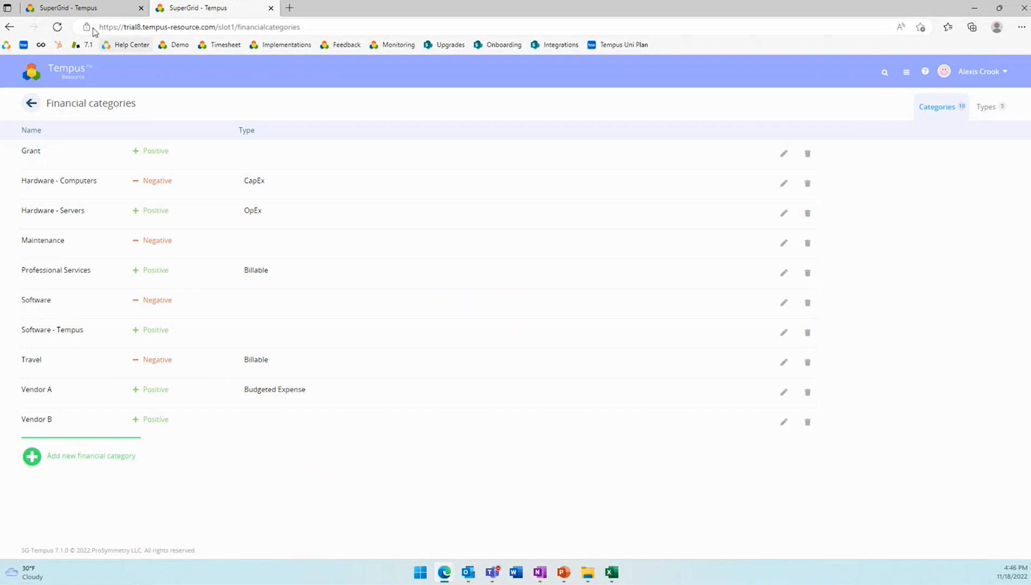
click(50, 454)
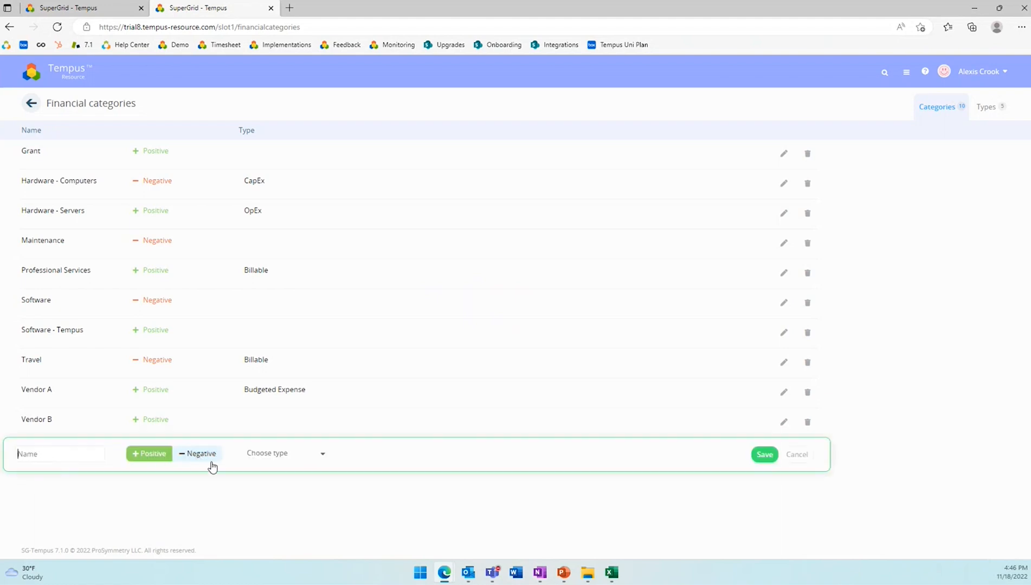
click(273, 455)
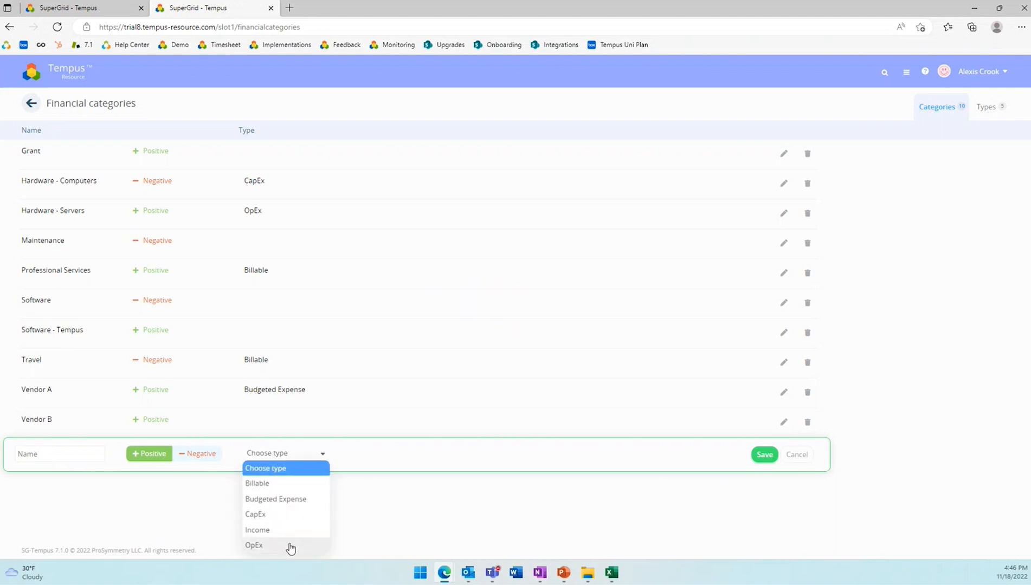
click(988, 108)
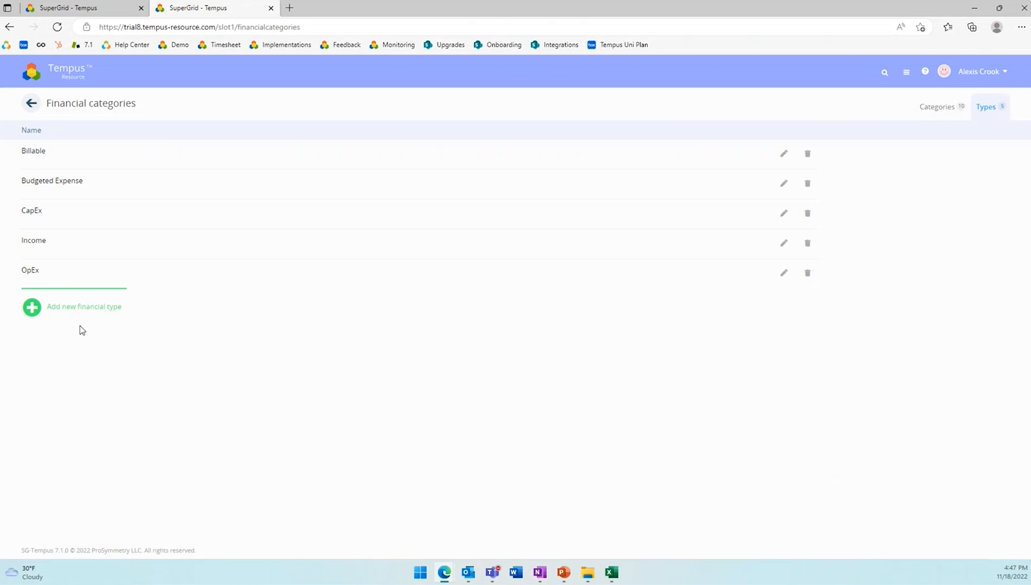
click(62, 307)
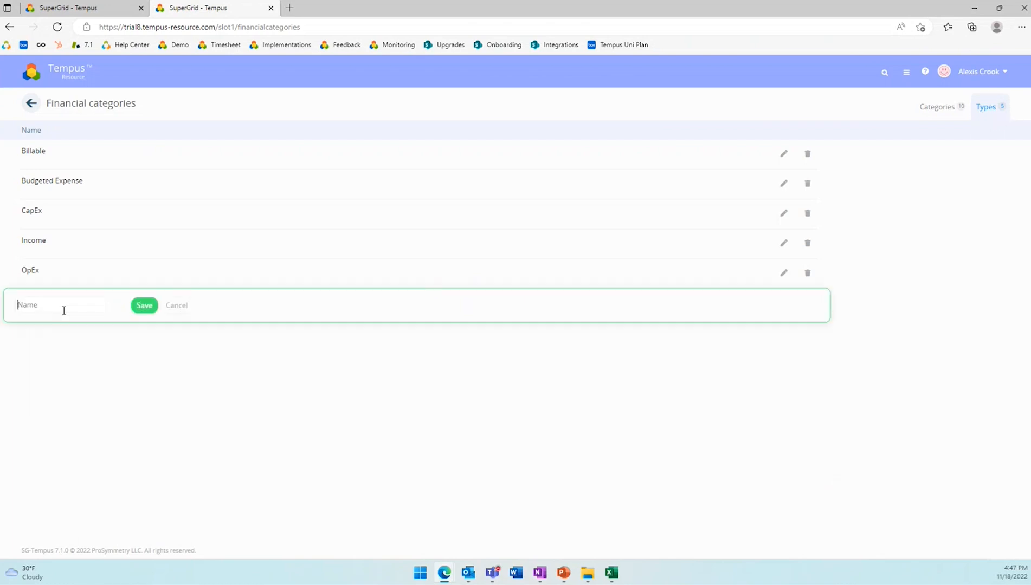
click(177, 307)
click(948, 112)
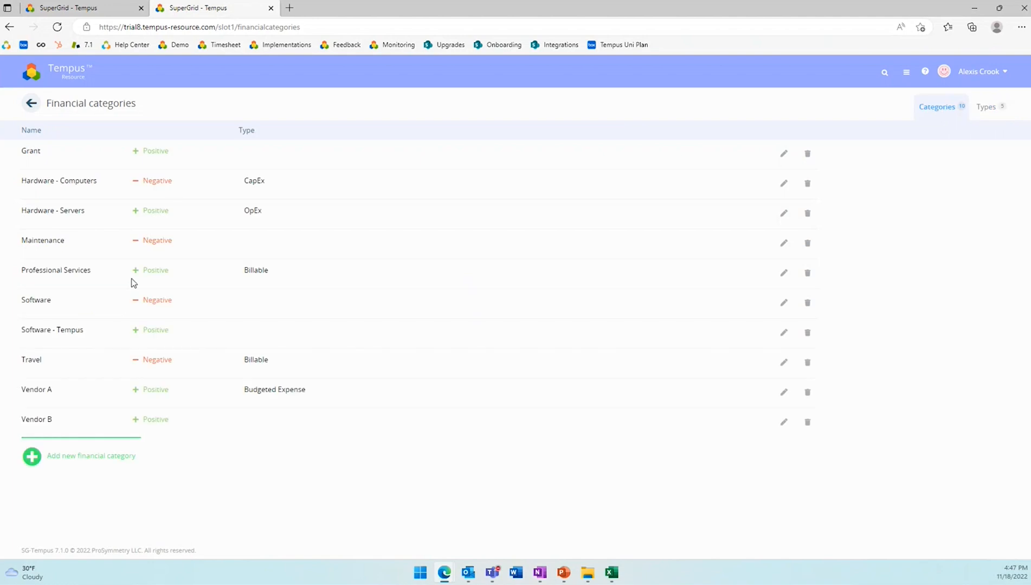
- Go to the Astro Phase 7 project financials and review which planned, actual, forecast and budget views are available
click(105, 6)
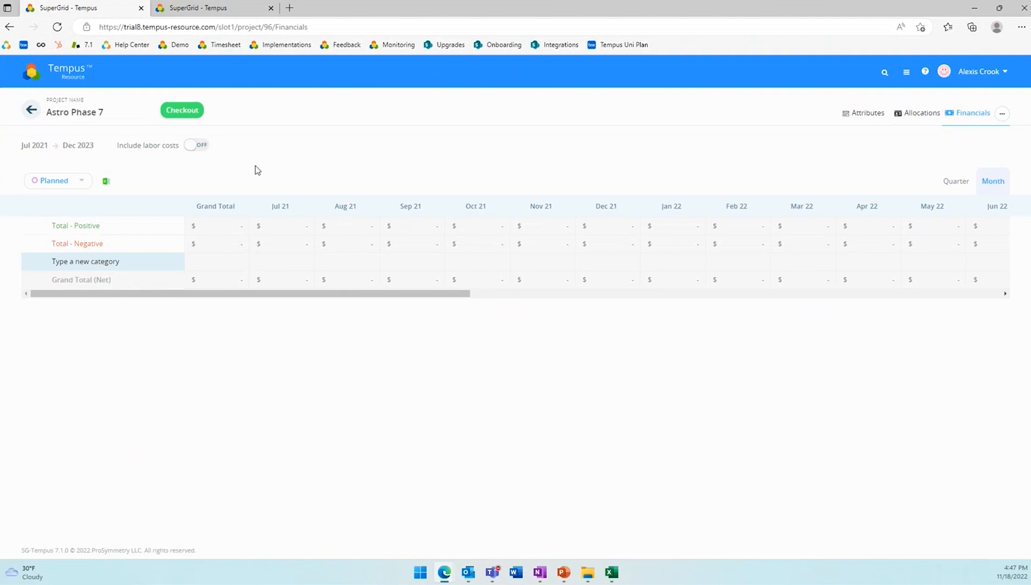
click(83, 181)
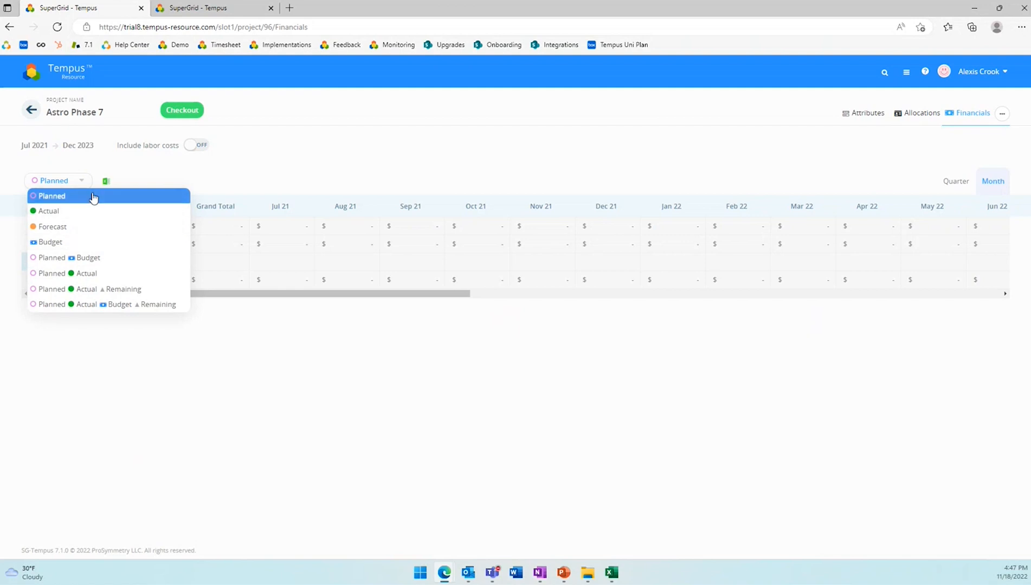
click(107, 161)
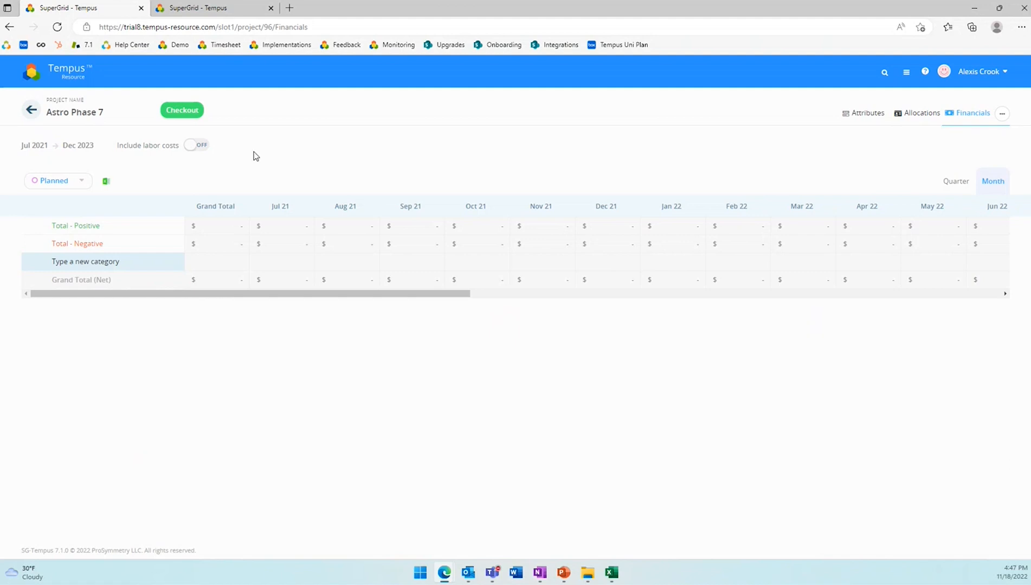
- Check out the project and add a Grant category with a planned amount of 25,000 for Dec 22
click(191, 110)
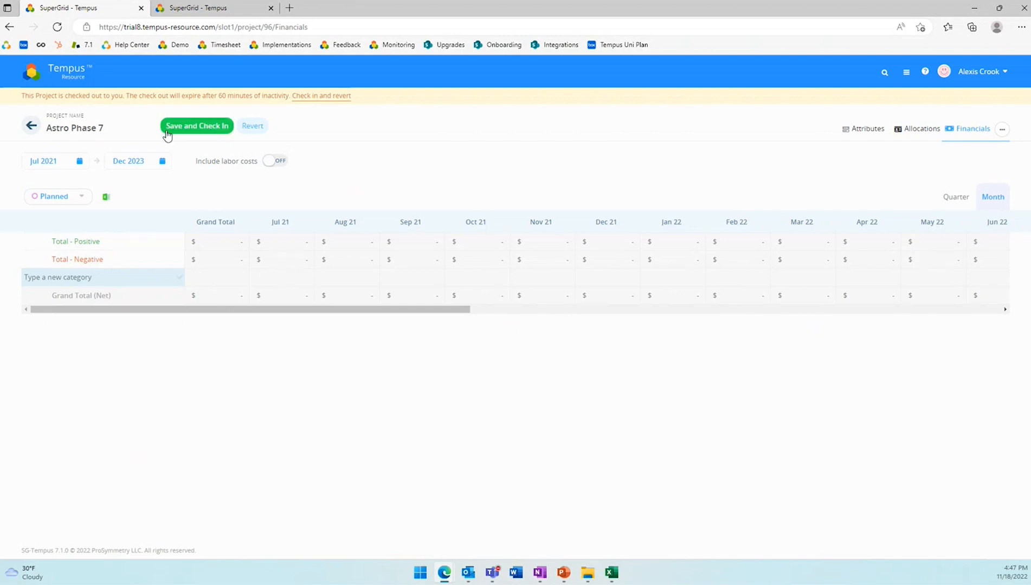
click(85, 277)
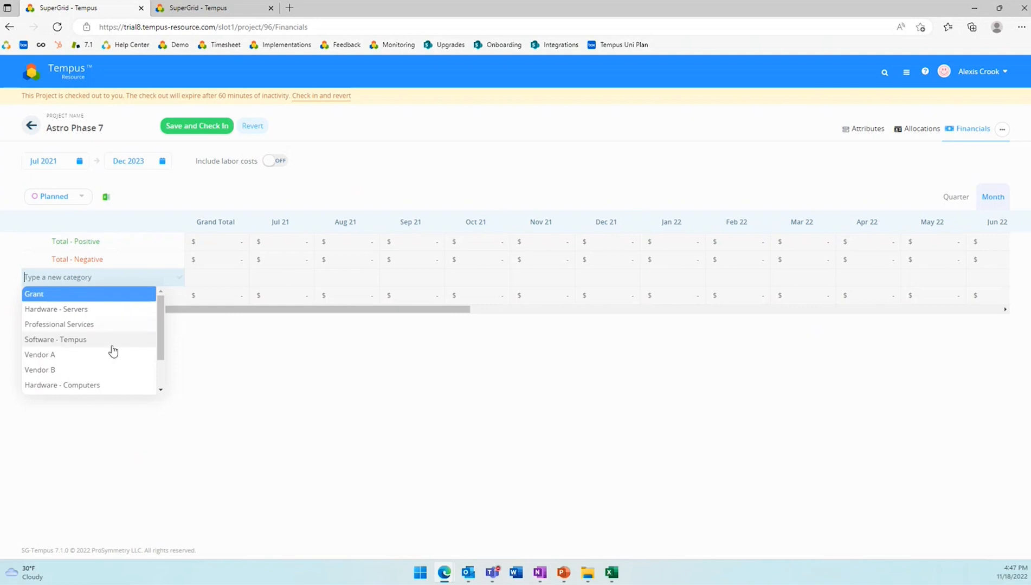
click(64, 295)
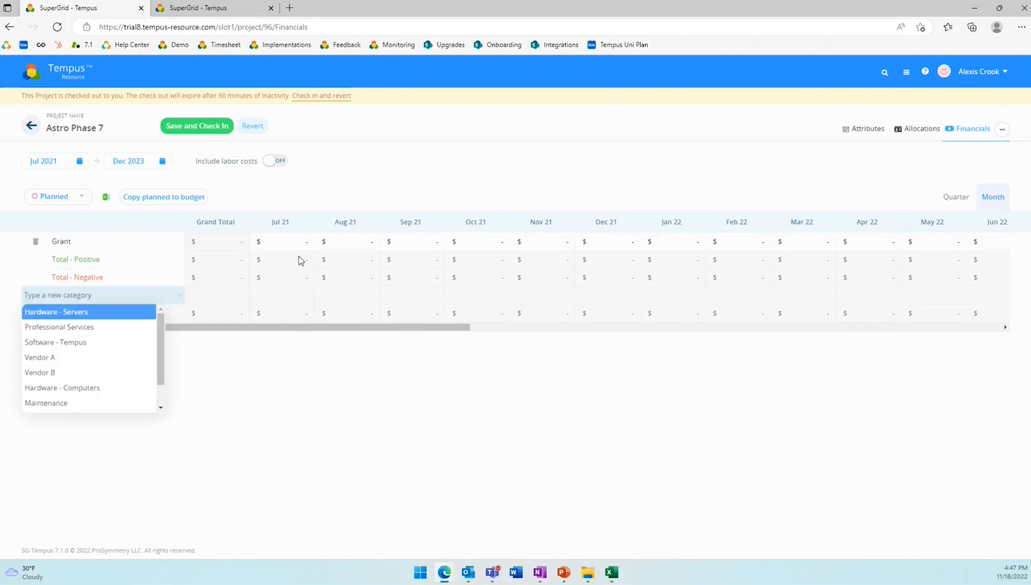
click(286, 241)
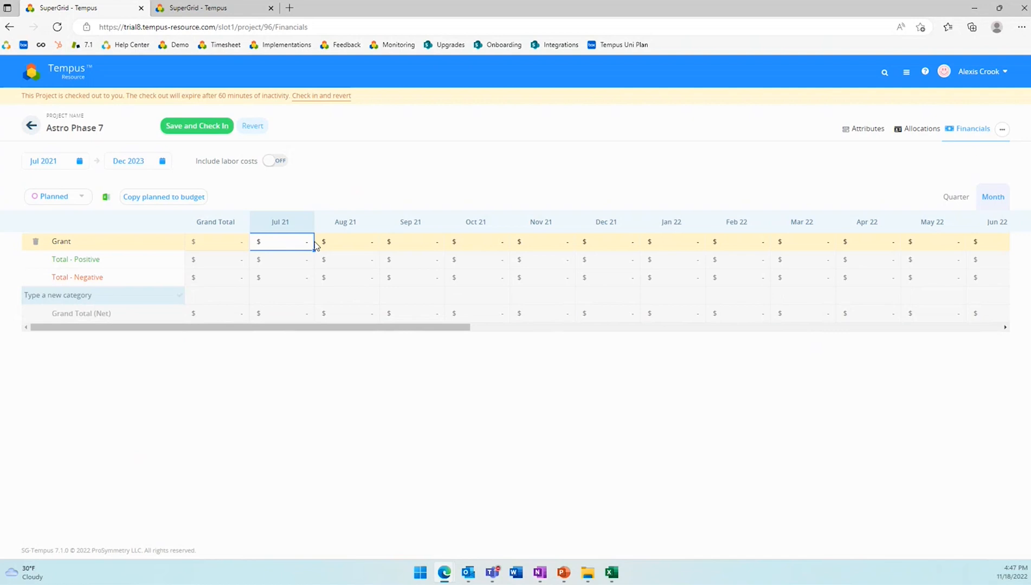
drag(403, 327, 780, 336)
click(550, 243)
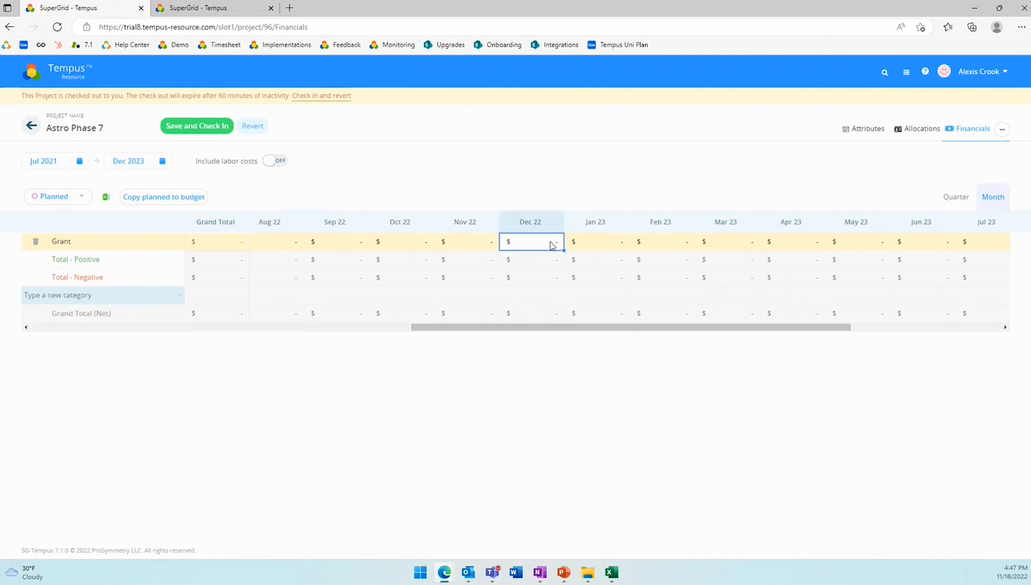
text(25000)
key(Return)
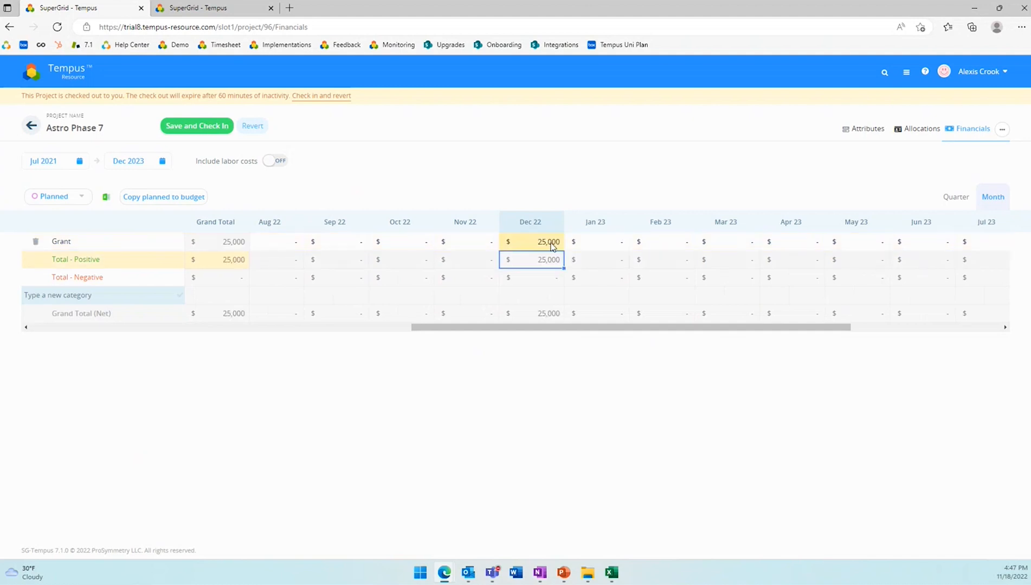
- Add a Travel category with a planned amount of 1,000 for Dec 22 and fill it across through Sep 23
drag(484, 326, 588, 335)
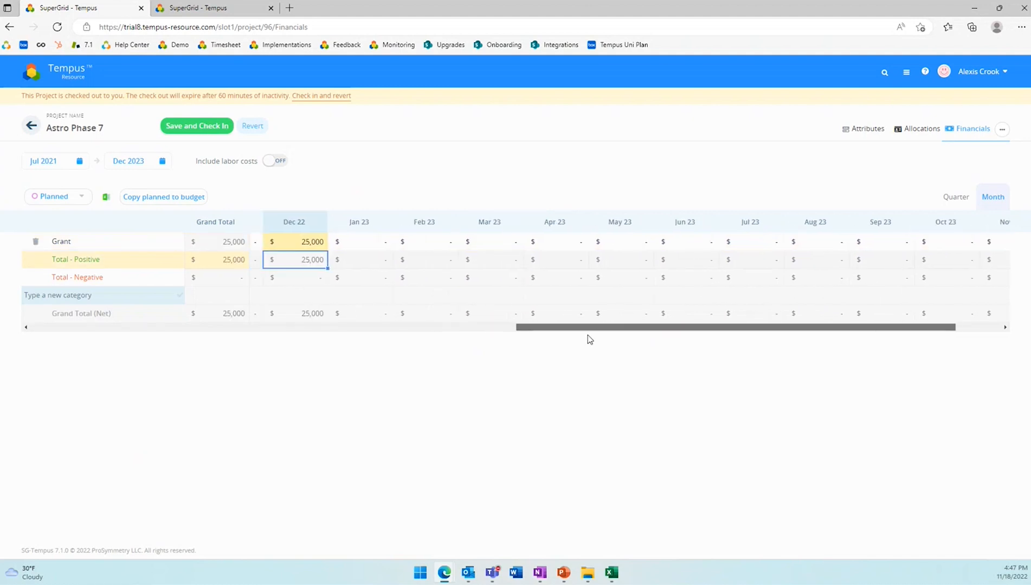
click(70, 301)
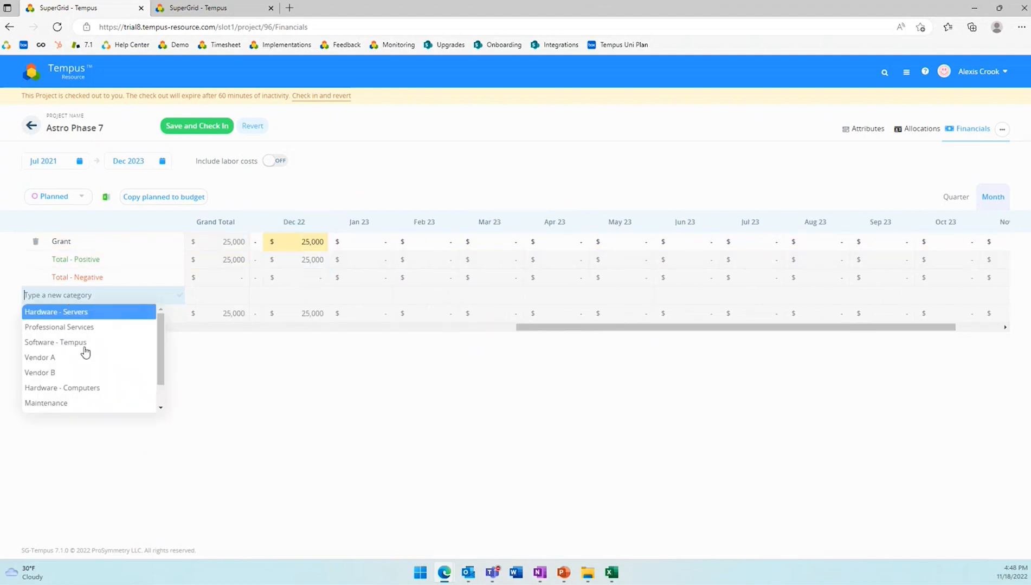
scroll(111, 396, down, 2)
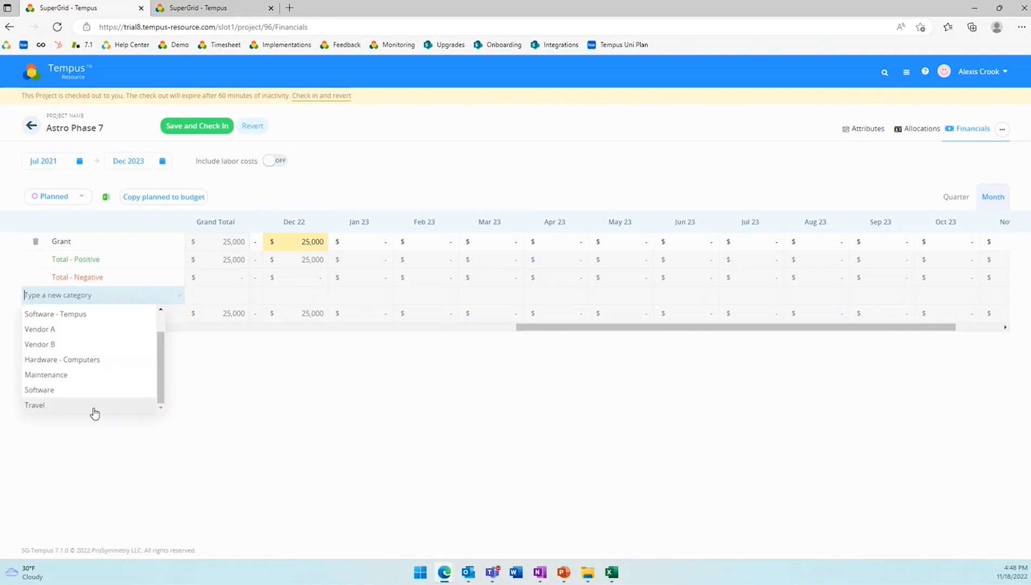
click(94, 410)
click(322, 276)
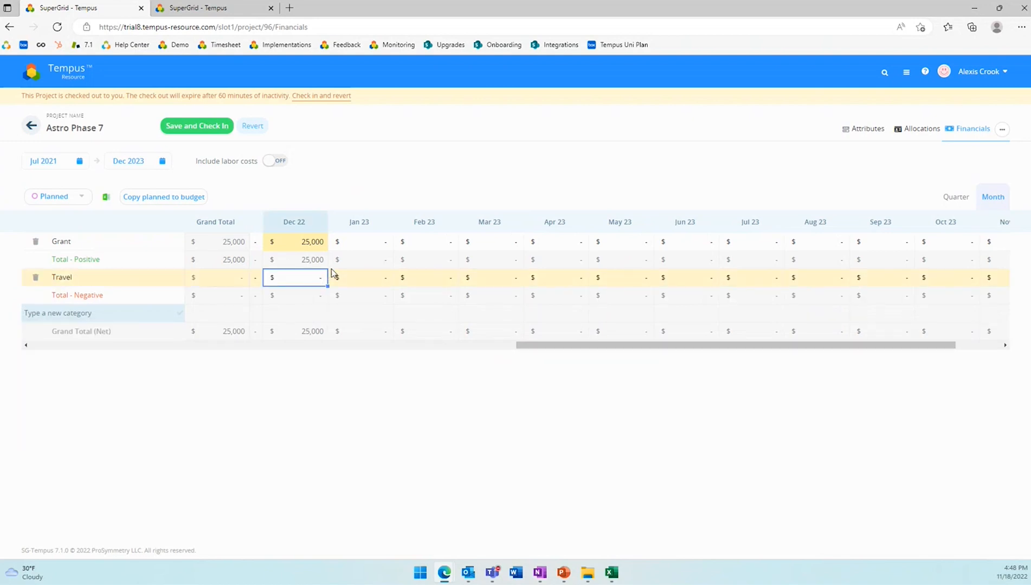
text(1000)
key(Return)
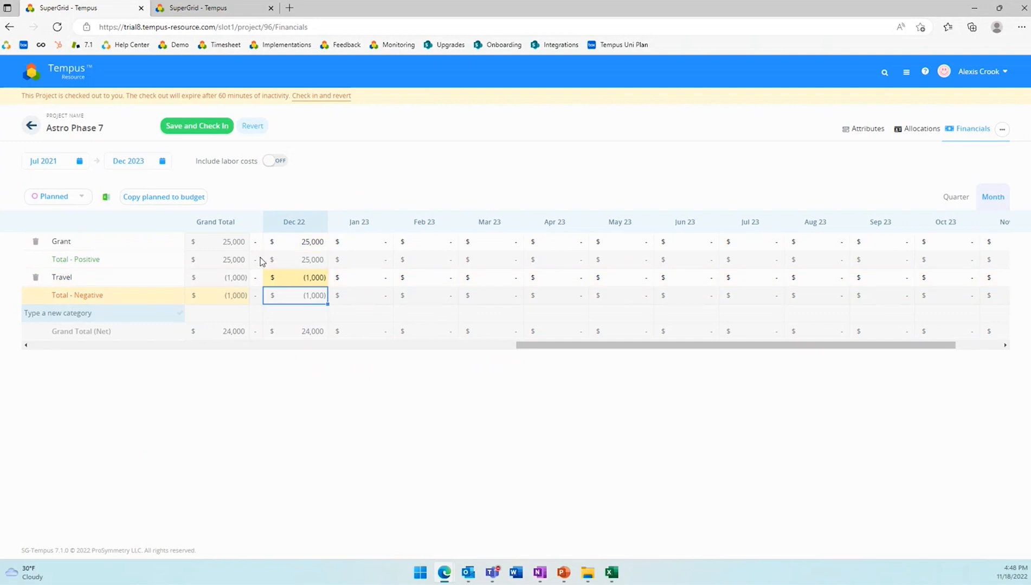
click(309, 282)
drag(328, 285, 902, 283)
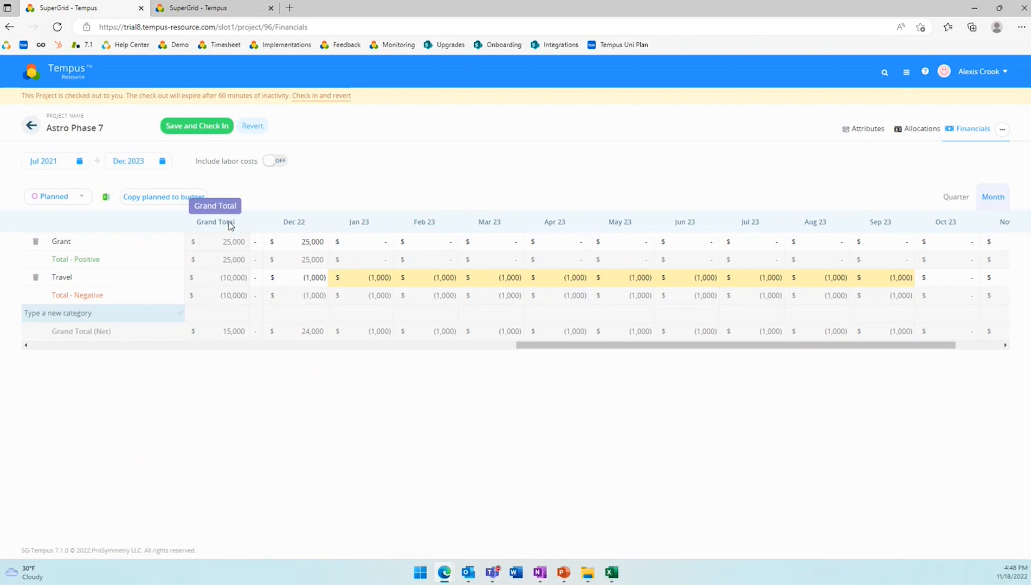
- Include labor costs in the project financials, limited to Allocation, and check them across the months
drag(520, 345, 234, 371)
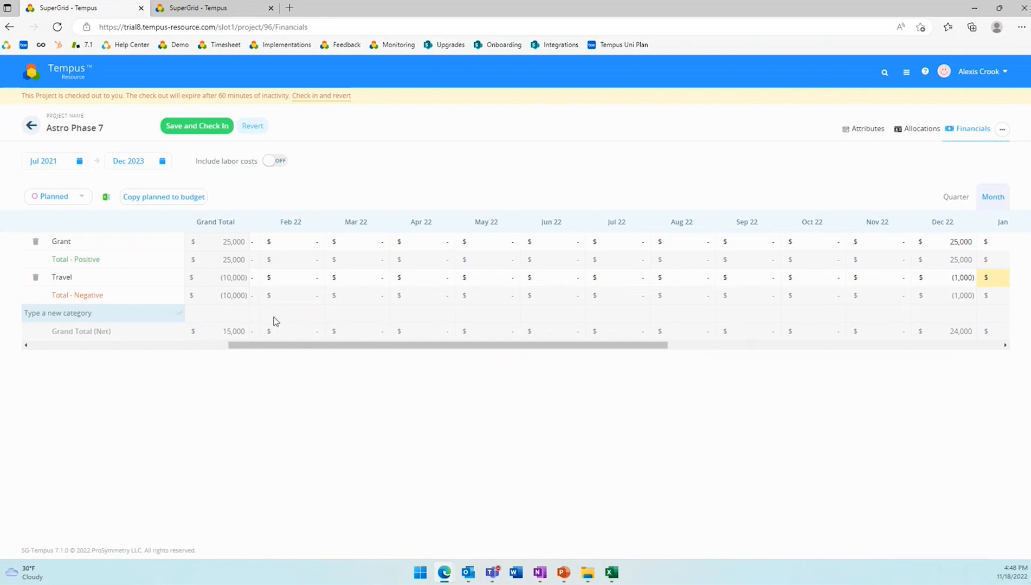
click(283, 164)
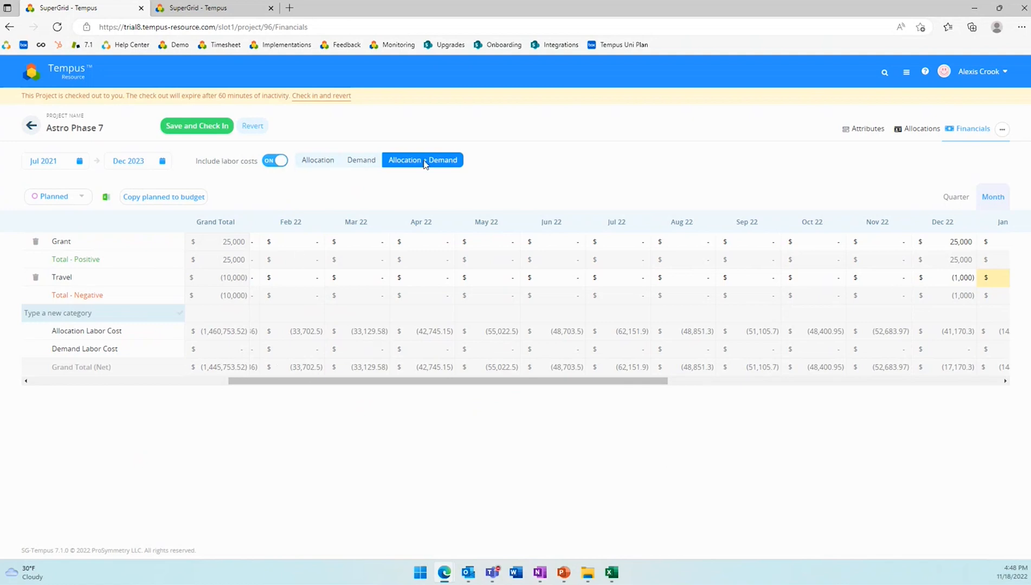
click(306, 164)
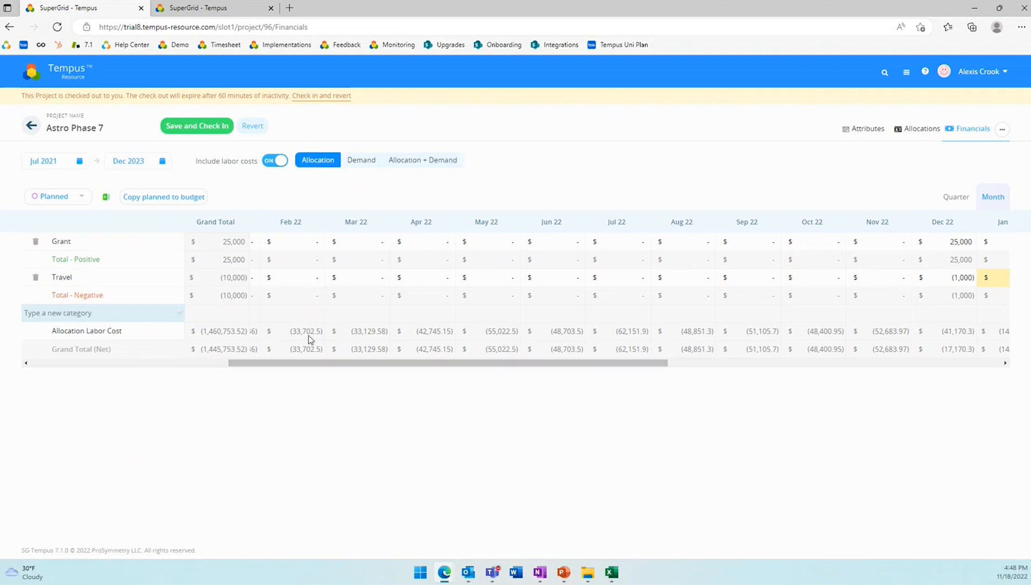
drag(346, 361, 634, 379)
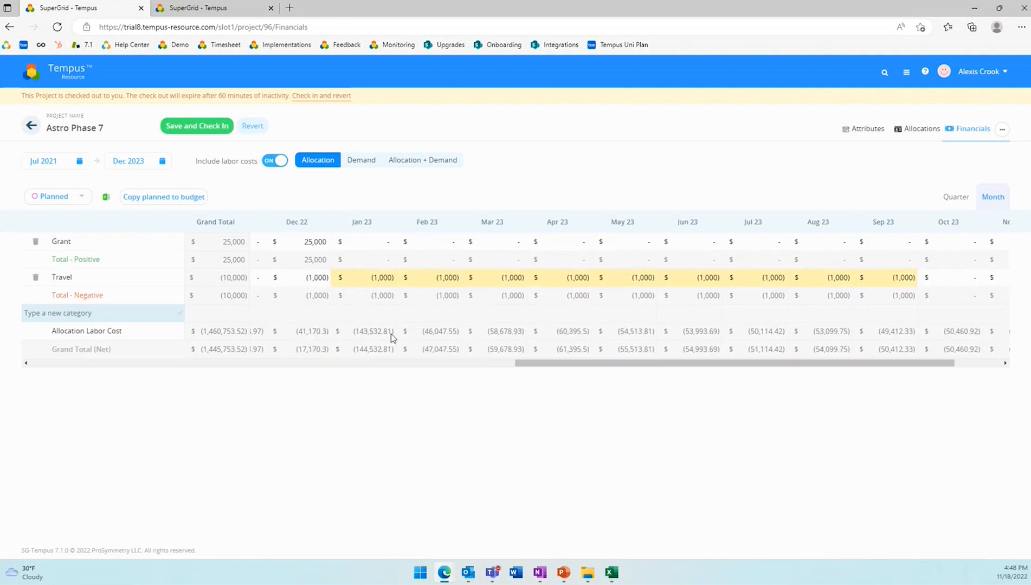